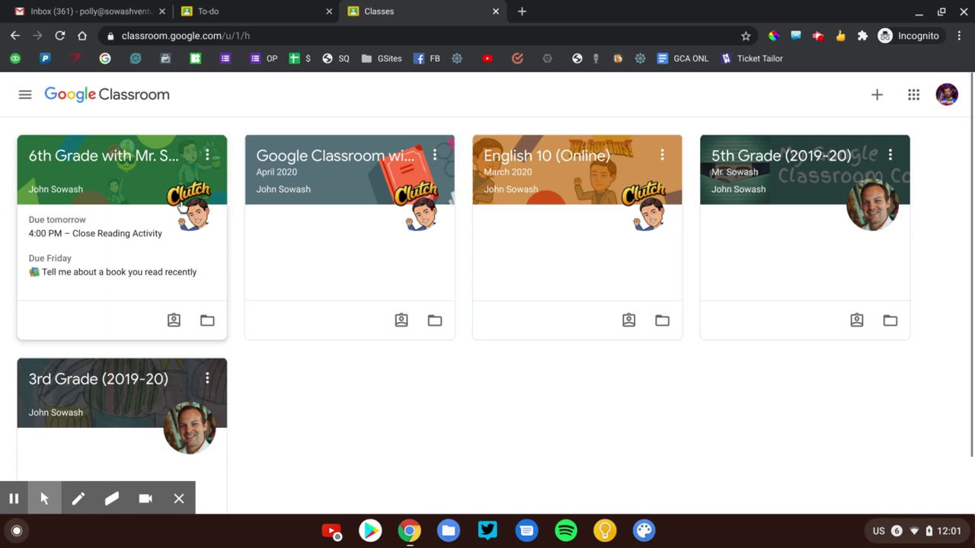
- Open the 6th Grade class and view its Classwork page of topics and assignments
{"action": "left_click", "coordinate": [83, 158]}
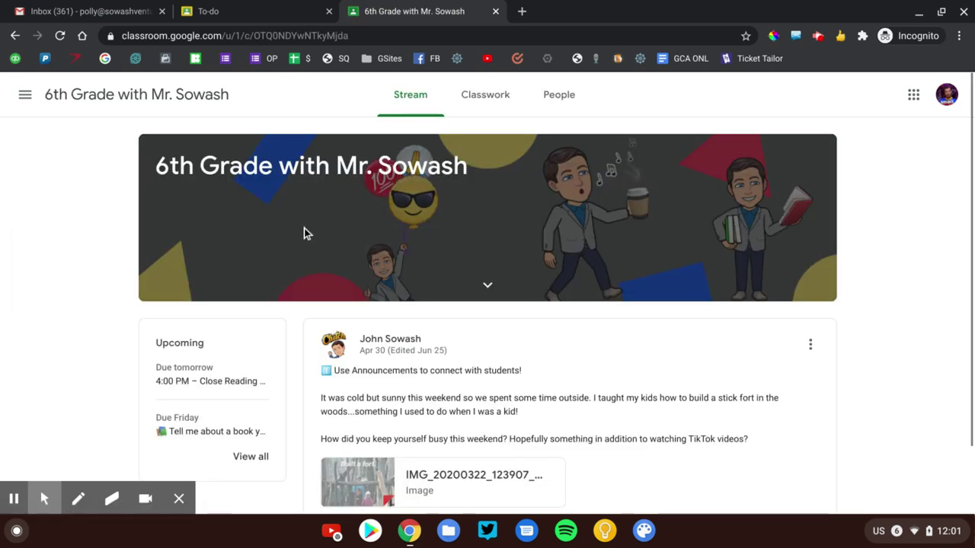
{"action": "left_click", "coordinate": [484, 100]}
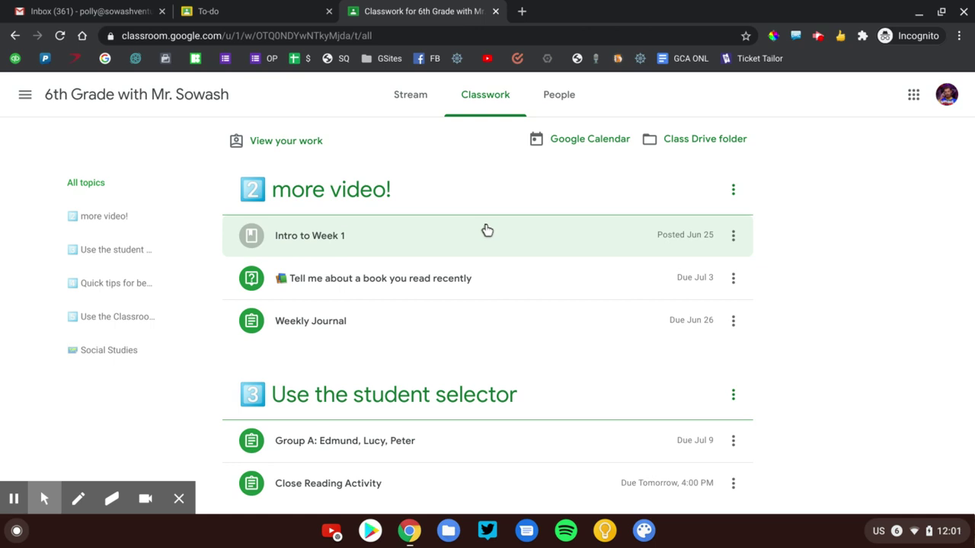
{"action": "scroll", "coordinate": [485, 230], "scroll_direction": "down", "scroll_amount": 6}
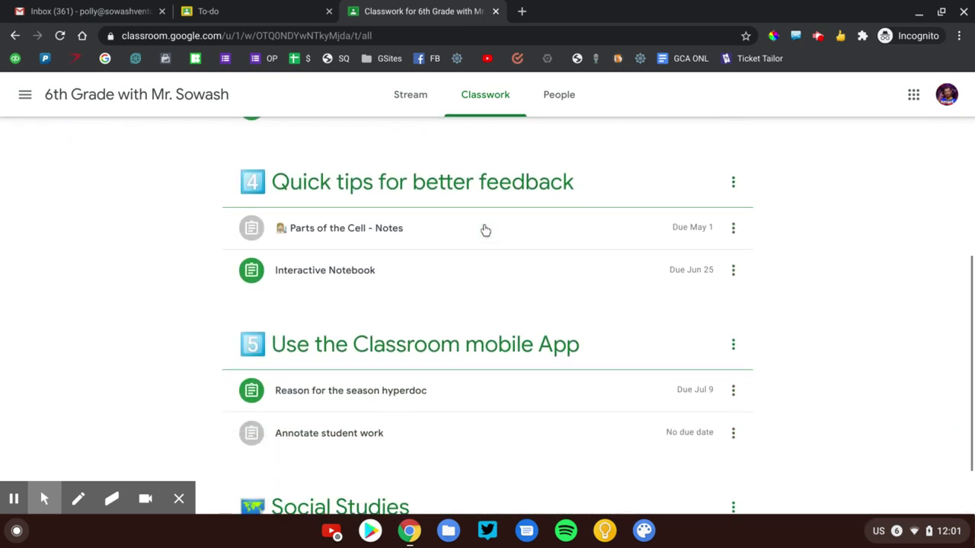
{"action": "scroll", "coordinate": [484, 230], "scroll_direction": "up", "scroll_amount": 3}
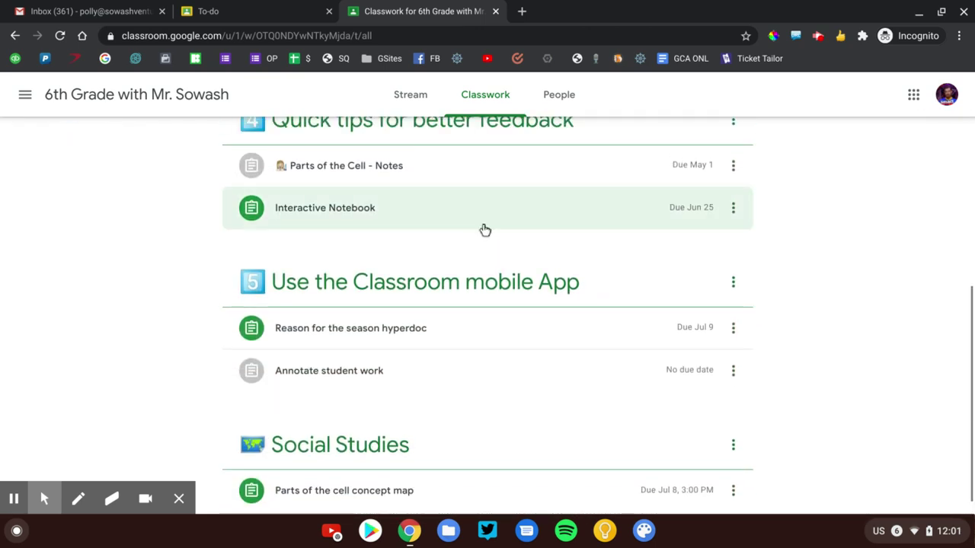
{"action": "scroll", "coordinate": [485, 230], "scroll_direction": "up", "scroll_amount": 4}
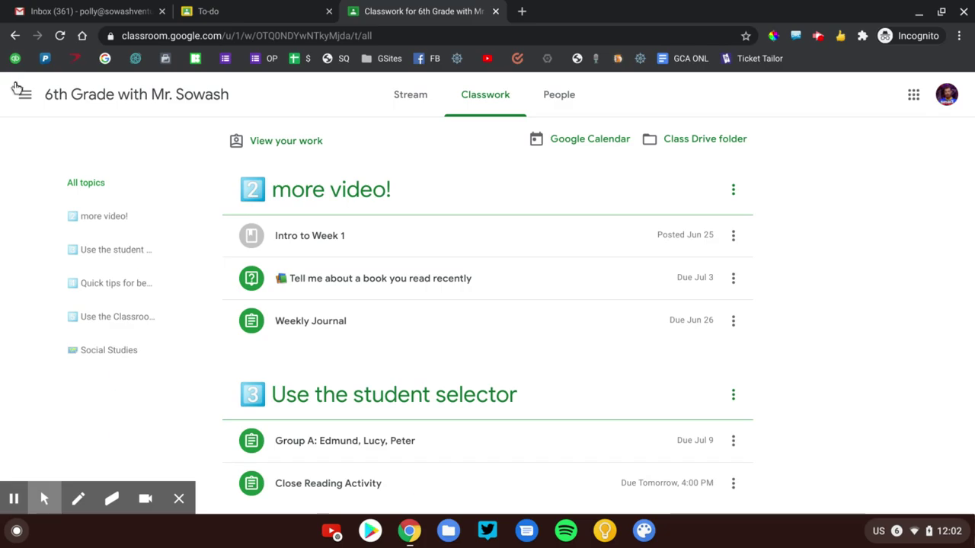
- Go to the To-do page from the navigation menu and scroll through the missing and no-due-date work
{"action": "left_click", "coordinate": [27, 93]}
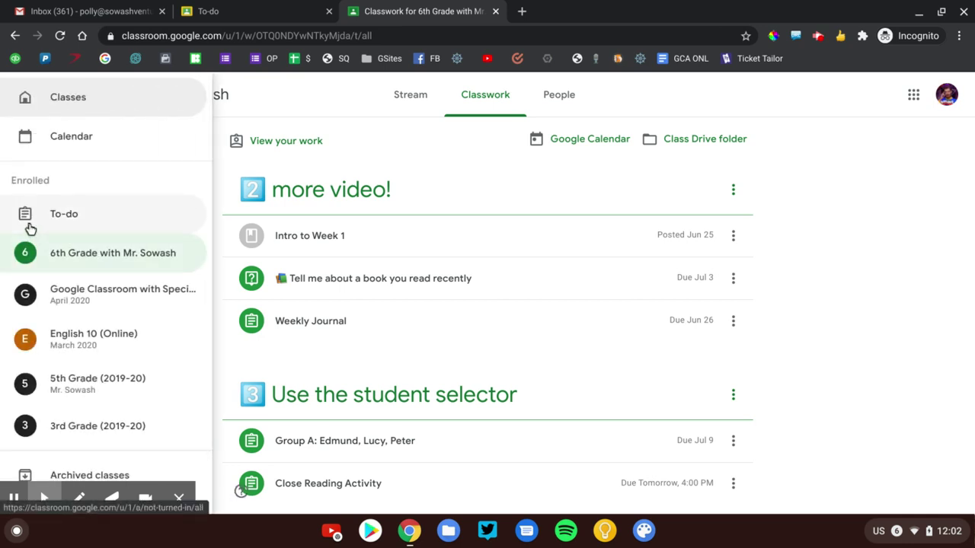
{"action": "left_click", "coordinate": [29, 225]}
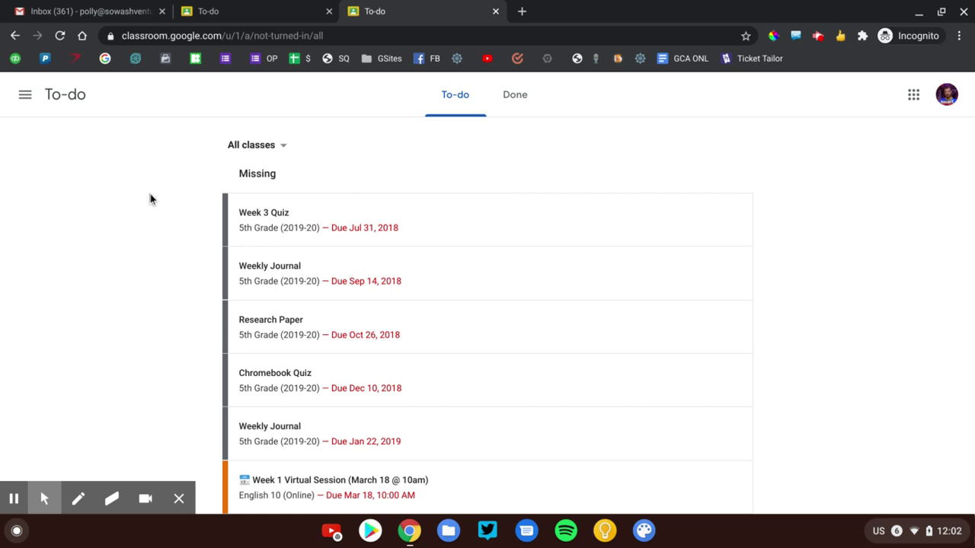
{"action": "scroll", "coordinate": [150, 199], "scroll_direction": "down", "scroll_amount": 3}
{"action": "scroll", "coordinate": [150, 198], "scroll_direction": "down", "scroll_amount": 9}
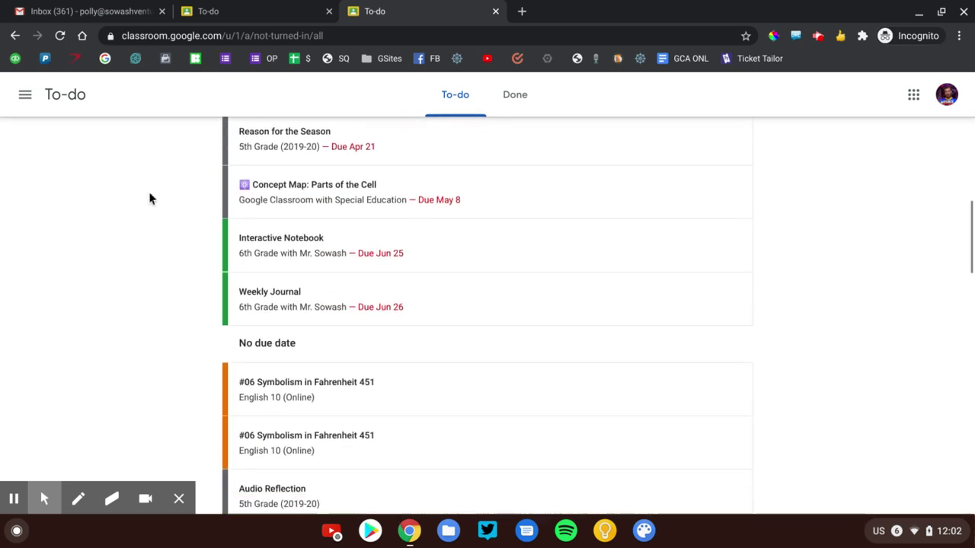
{"action": "scroll", "coordinate": [150, 199], "scroll_direction": "up", "scroll_amount": 2}
{"action": "scroll", "coordinate": [150, 199], "scroll_direction": "up", "scroll_amount": 1}
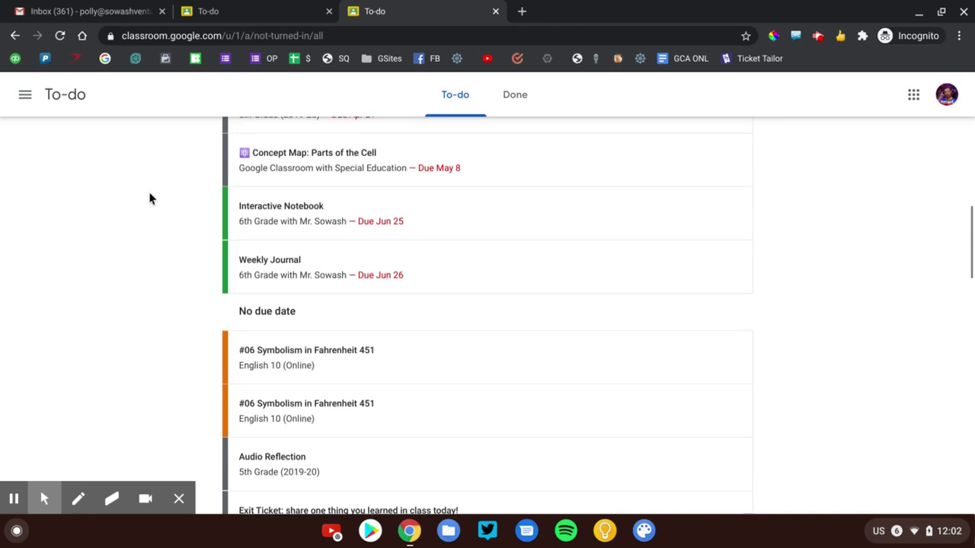
{"action": "scroll", "coordinate": [150, 198], "scroll_direction": "up", "scroll_amount": 15}
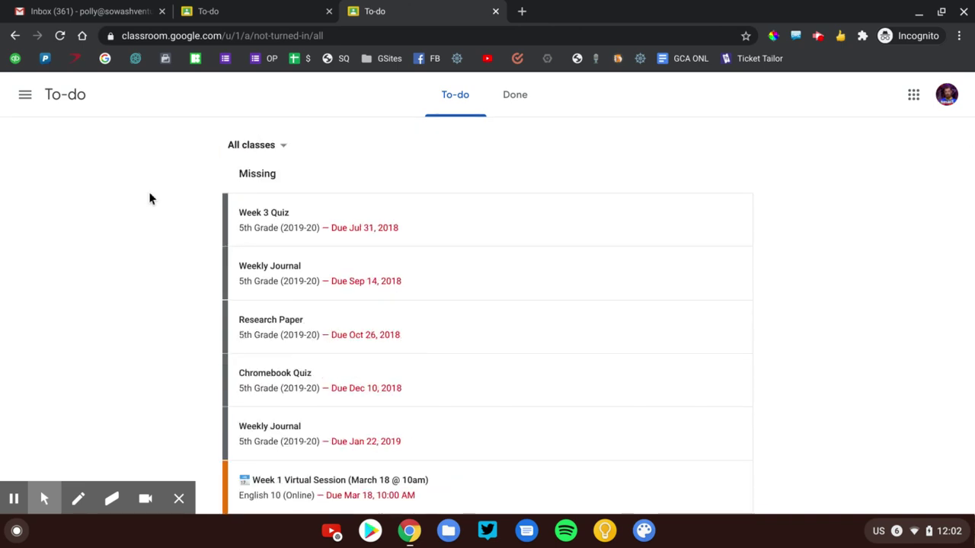
{"action": "left_click", "coordinate": [258, 150]}
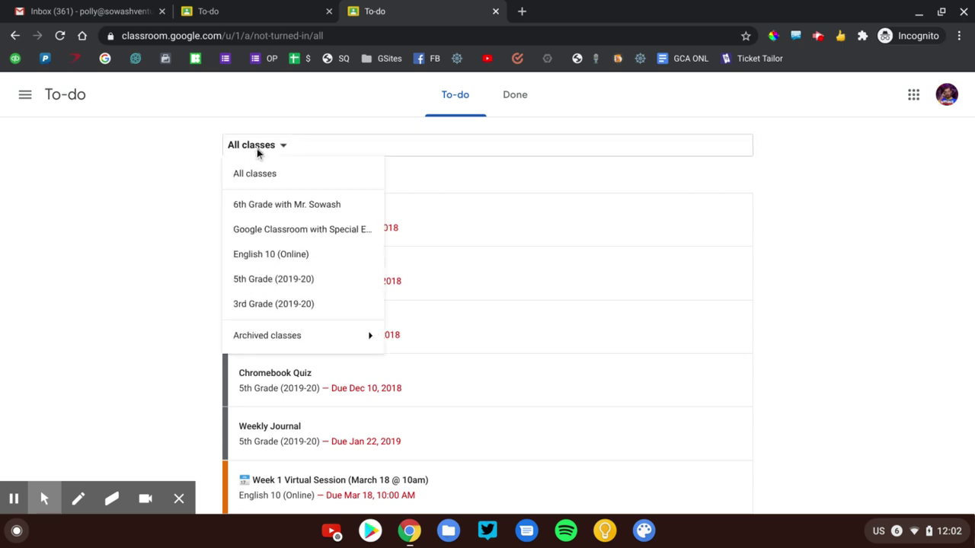
{"action": "left_click", "coordinate": [241, 215]}
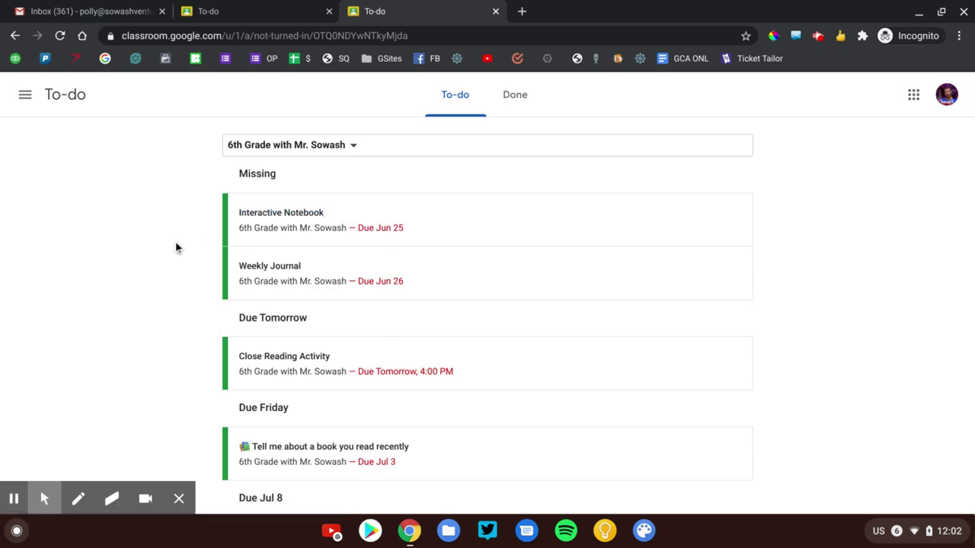
{"action": "scroll", "coordinate": [176, 244], "scroll_direction": "down", "scroll_amount": 1}
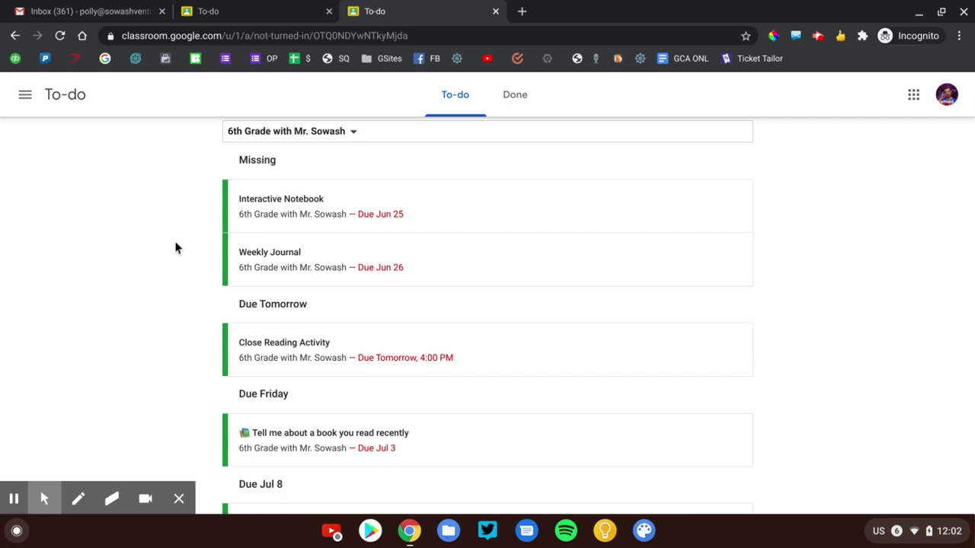
{"action": "key", "text": "alt+p"}
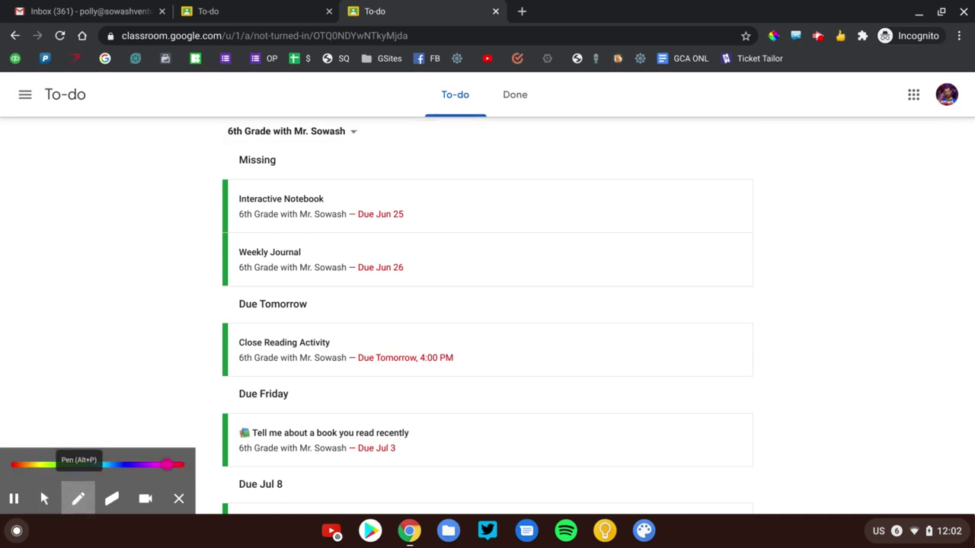
{"action": "left_click_drag", "start_coordinate": [210, 178], "coordinate": [201, 291]}
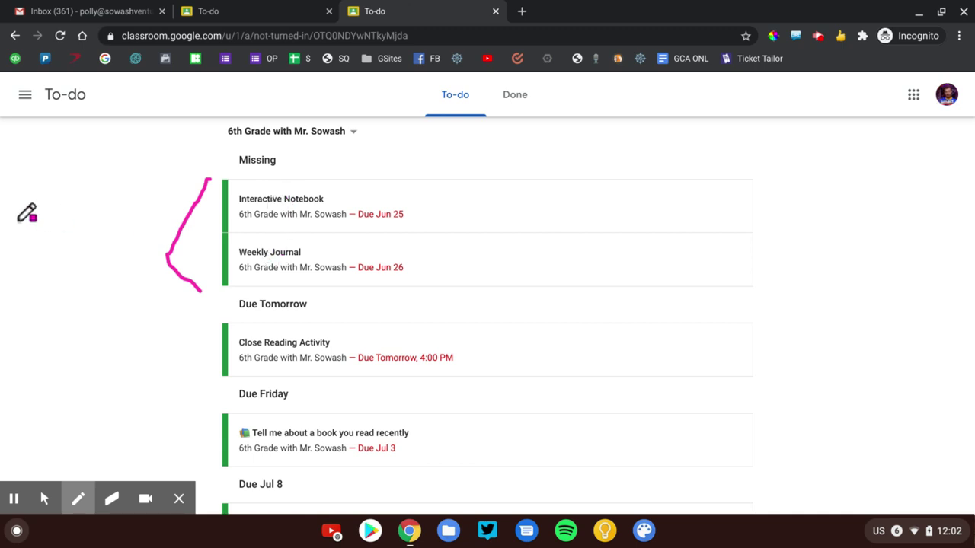
{"action": "left_click_drag", "start_coordinate": [194, 333], "coordinate": [196, 373]}
{"action": "left_click_drag", "start_coordinate": [214, 357], "coordinate": [158, 357]}
{"action": "left_click_drag", "start_coordinate": [172, 344], "coordinate": [216, 362]}
{"action": "left_click_drag", "start_coordinate": [172, 381], "coordinate": [211, 342]}
{"action": "scroll", "coordinate": [170, 379], "scroll_direction": "down", "scroll_amount": 3}
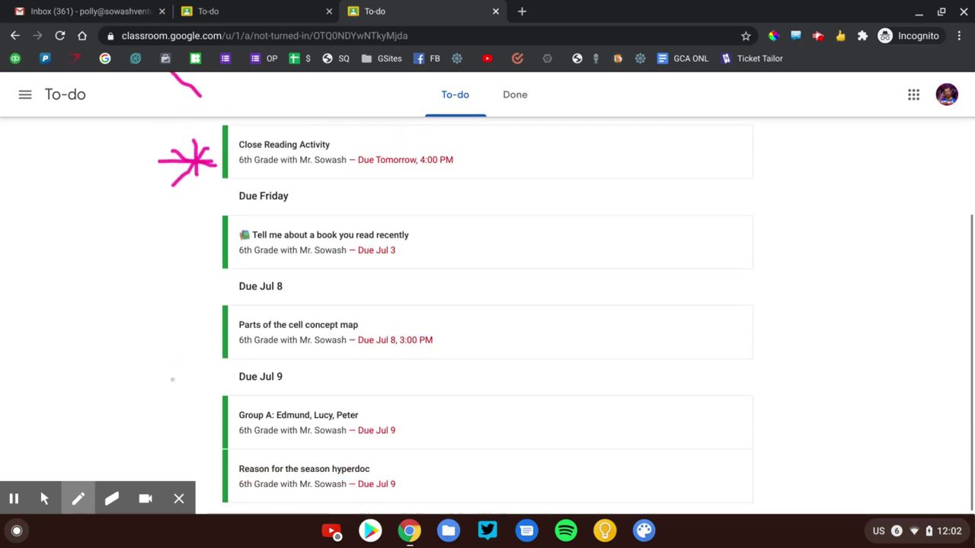
{"action": "mouse_move", "coordinate": [188, 225]}
{"action": "left_mouse_down"}
{"action": "mouse_move", "coordinate": [200, 221]}
{"action": "mouse_move", "coordinate": [152, 354]}
{"action": "mouse_move", "coordinate": [200, 493]}
{"action": "left_mouse_up"}
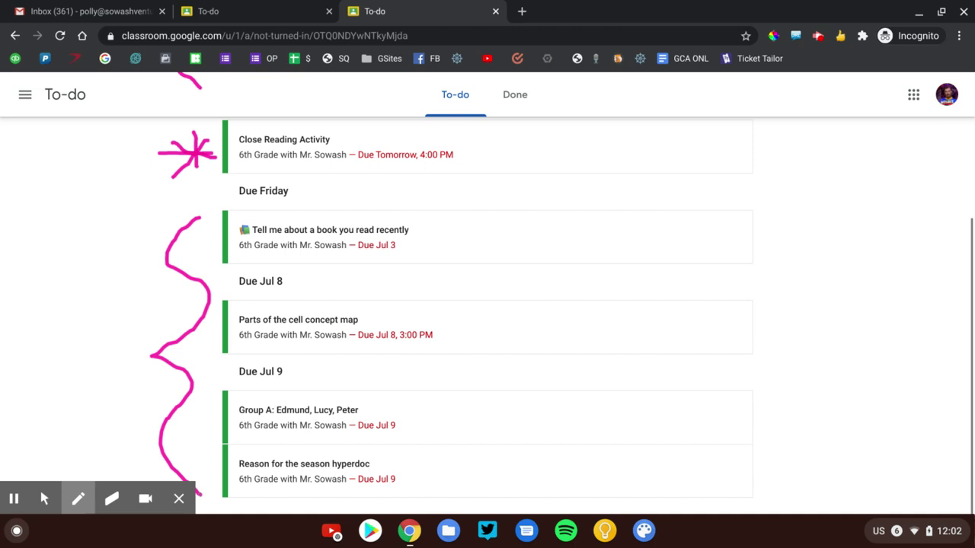
{"action": "left_click", "coordinate": [41, 500]}
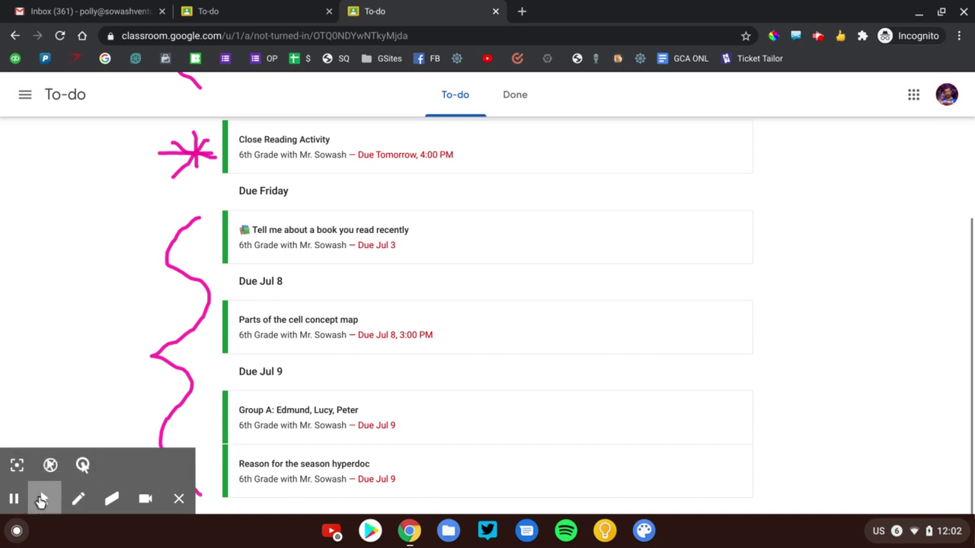
{"action": "left_click", "coordinate": [77, 499]}
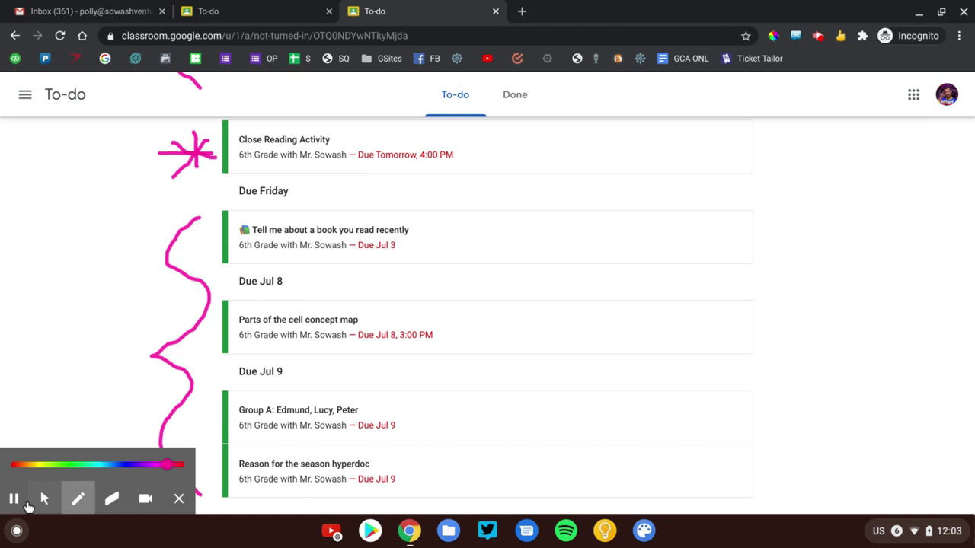
{"action": "left_click", "coordinate": [111, 499]}
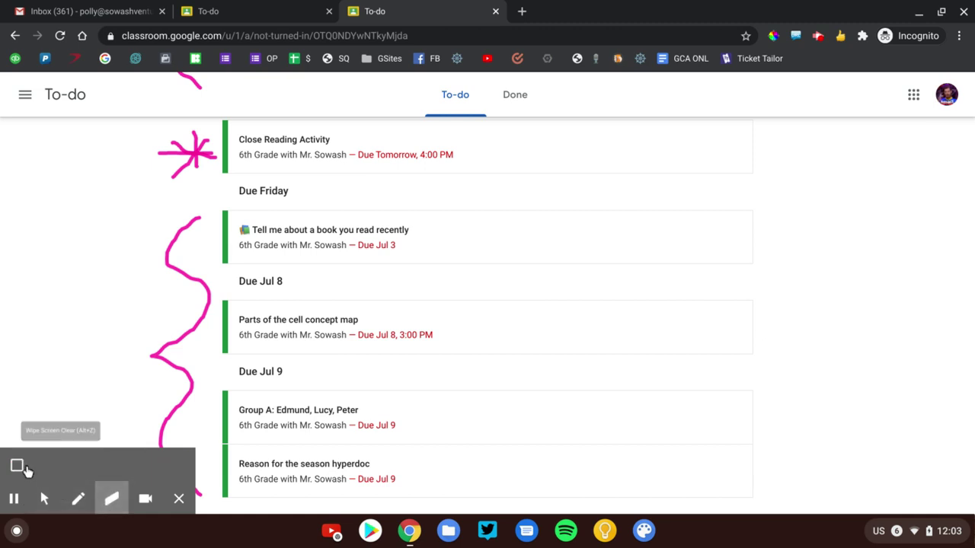
{"action": "left_click", "coordinate": [26, 469]}
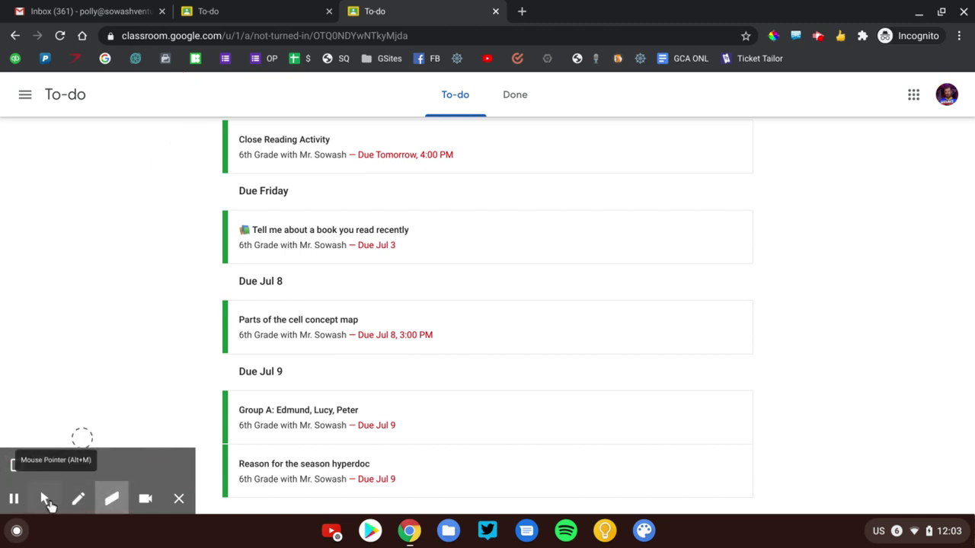
{"action": "left_click", "coordinate": [46, 499]}
{"action": "scroll", "coordinate": [138, 299], "scroll_direction": "up", "scroll_amount": 3}
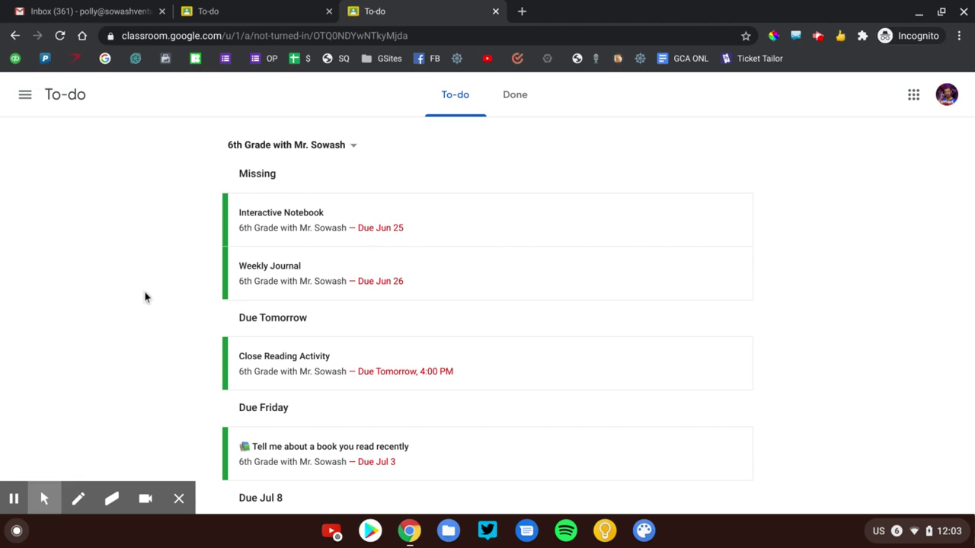
- Preview the To-do list as a two-page Save as PDF printout, cancel, and switch windows
{"action": "key", "text": "ctrl+p"}
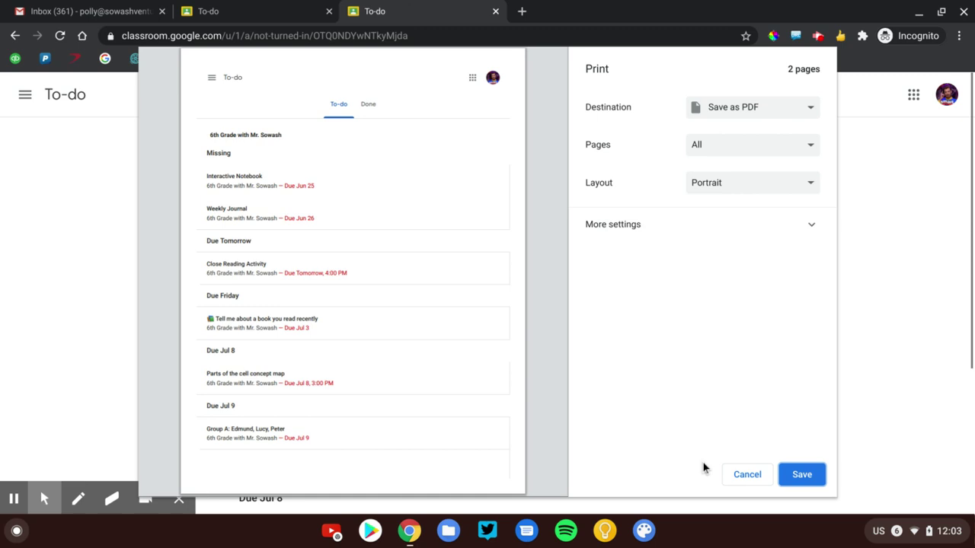
{"action": "left_click", "coordinate": [733, 475]}
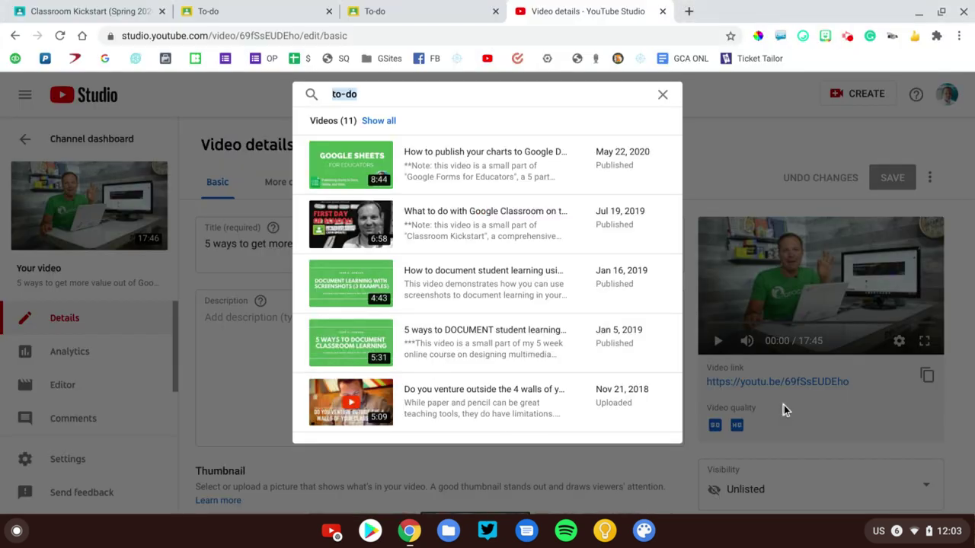
{"action": "key", "text": "alt+Tab"}
{"action": "key", "text": "alt+Tab"}
{"action": "key", "text": "alt+Tab"}
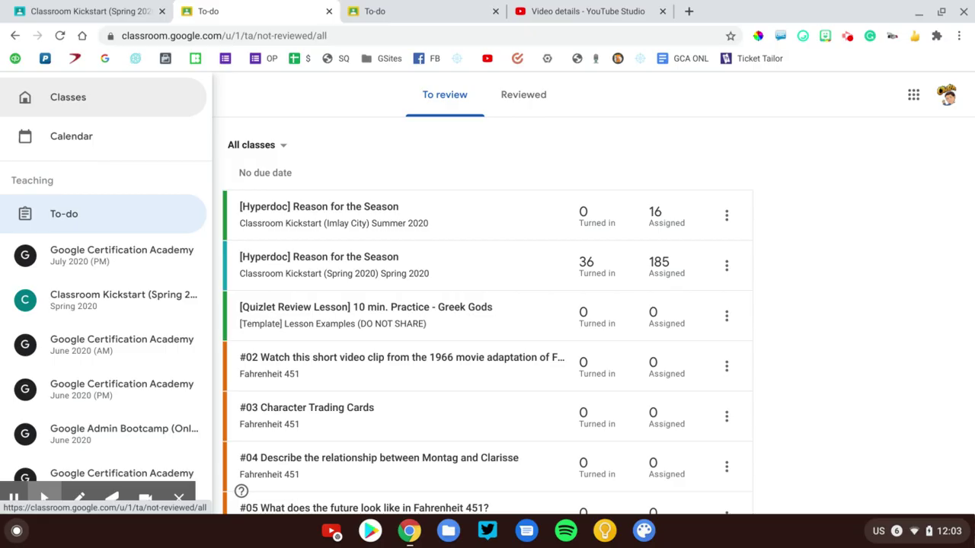
- Close the navigation drawer to reveal the teacher's To review list with turned-in counts
{"action": "left_click", "coordinate": [437, 164]}
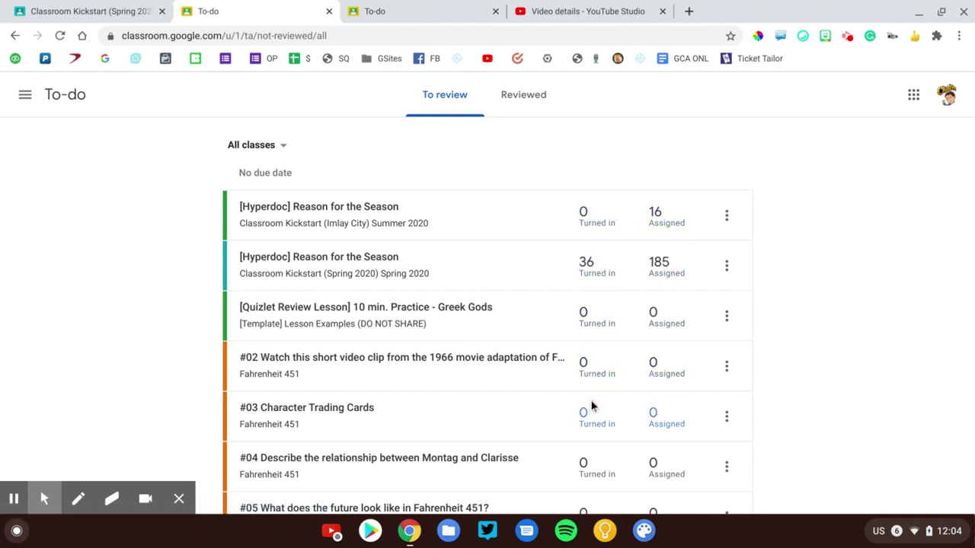
- Filter the To review list from All classes to Classroom Kickstart (Spring 2020)
{"action": "left_click", "coordinate": [278, 148]}
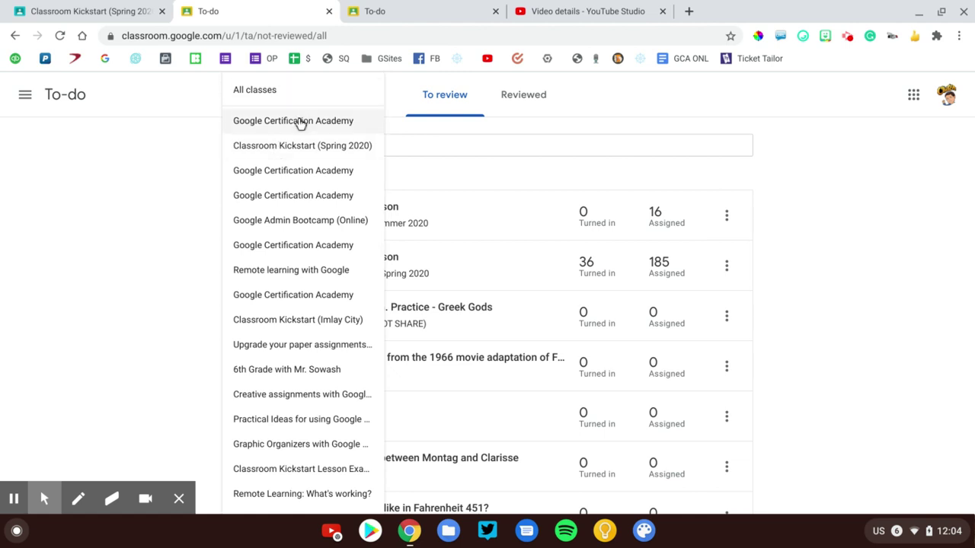
{"action": "left_click", "coordinate": [307, 146]}
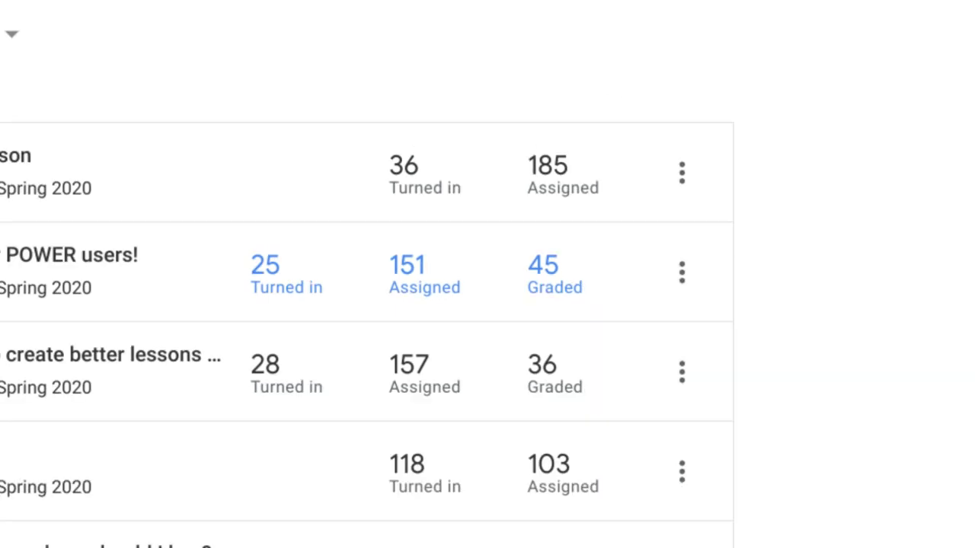
{"action": "left_click", "coordinate": [79, 499]}
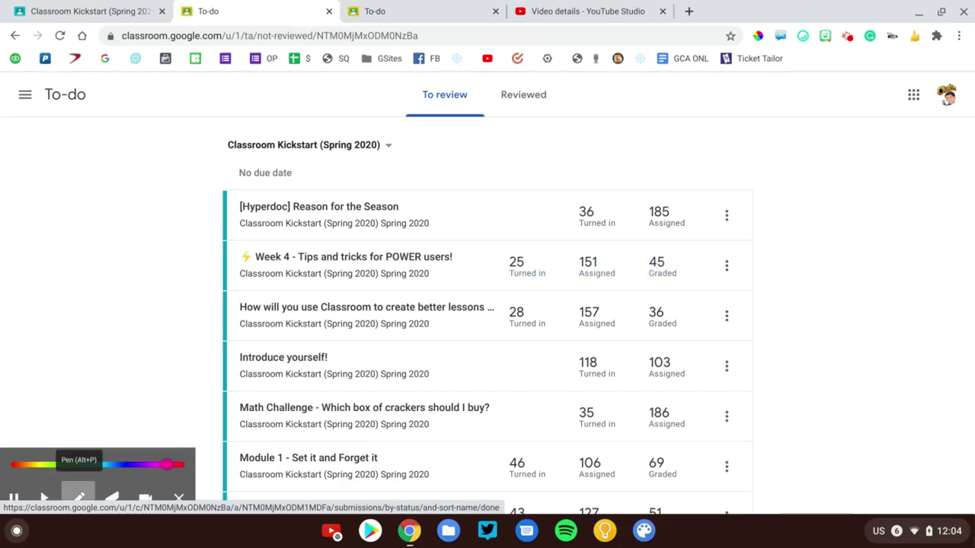
{"action": "mouse_move", "coordinate": [524, 244]}
{"action": "left_mouse_down"}
{"action": "mouse_move", "coordinate": [523, 295]}
{"action": "mouse_move", "coordinate": [508, 243]}
{"action": "mouse_move", "coordinate": [573, 228]}
{"action": "mouse_move", "coordinate": [654, 256]}
{"action": "left_mouse_up"}
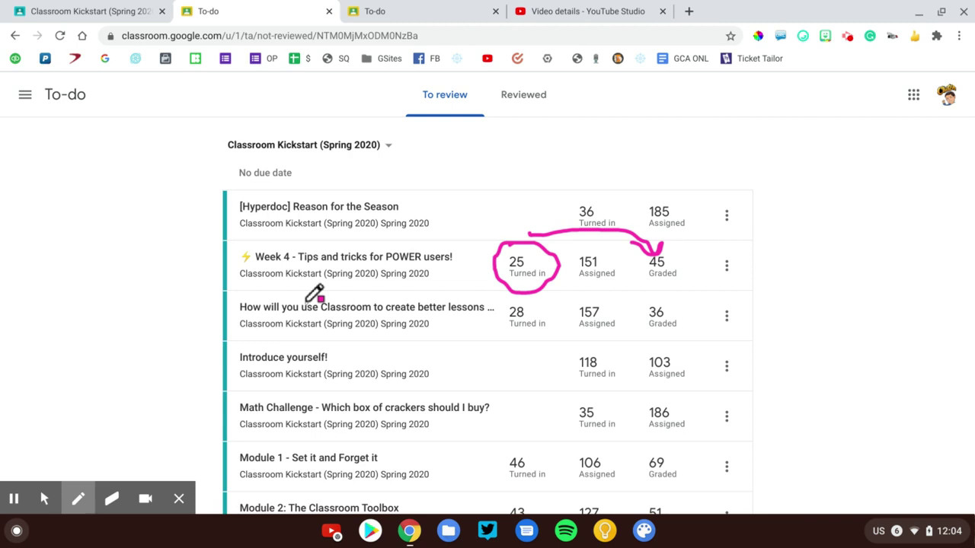
{"action": "left_click", "coordinate": [111, 498]}
{"action": "left_click", "coordinate": [16, 465]}
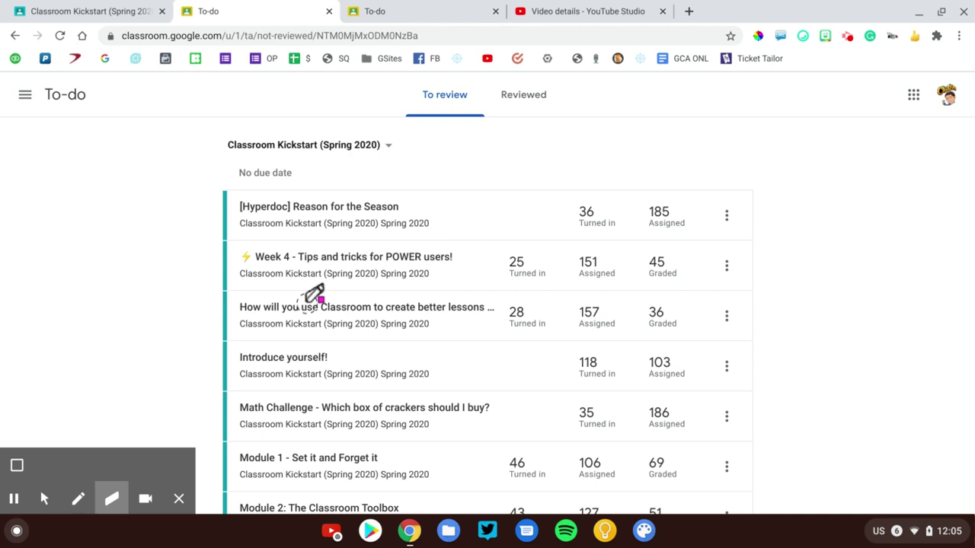
{"action": "left_click", "coordinate": [78, 498]}
{"action": "left_click_drag", "start_coordinate": [495, 273], "coordinate": [460, 232]}
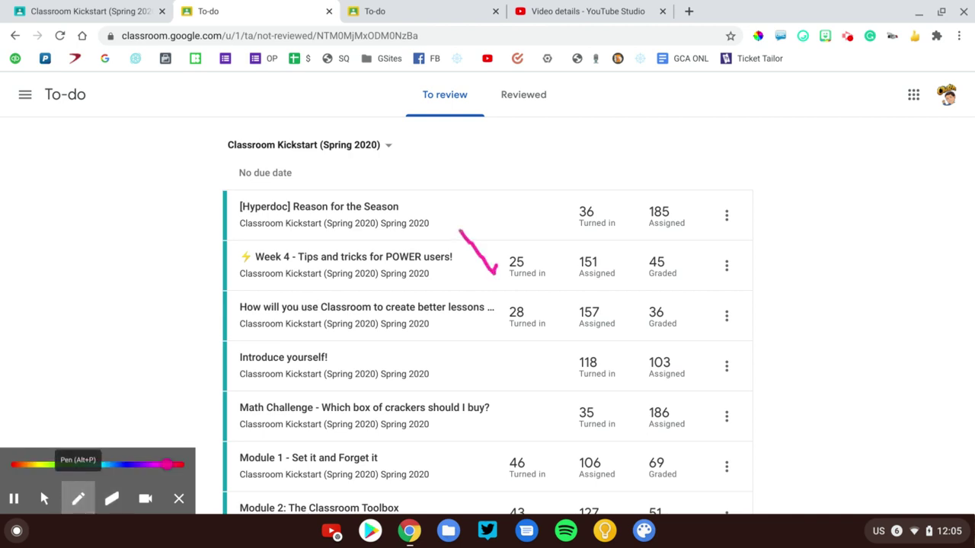
{"action": "left_click_drag", "start_coordinate": [498, 309], "coordinate": [455, 292]}
{"action": "left_click_drag", "start_coordinate": [497, 468], "coordinate": [449, 435]}
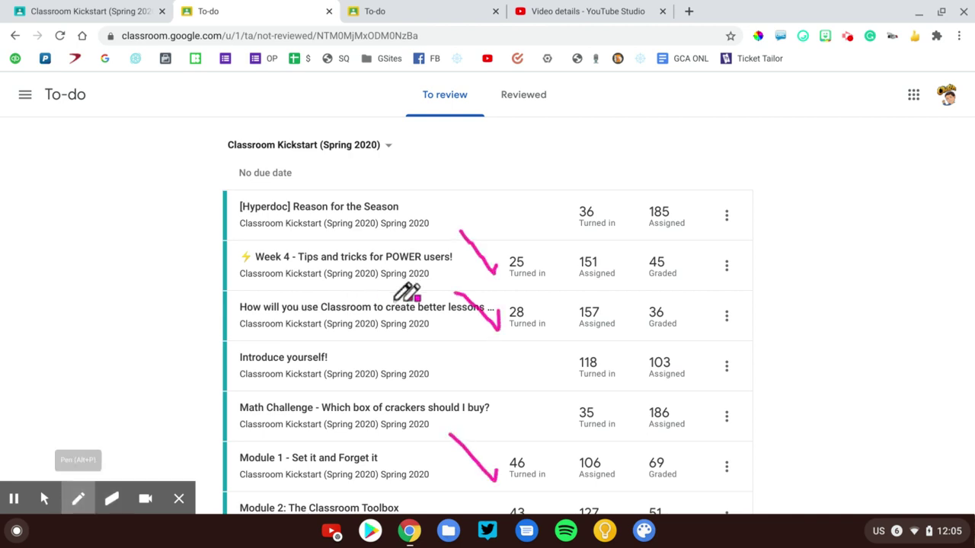
{"action": "scroll", "coordinate": [583, 348], "scroll_direction": "down", "scroll_amount": 3}
{"action": "mouse_move", "coordinate": [498, 387]}
{"action": "left_mouse_down"}
{"action": "mouse_move", "coordinate": [491, 404]}
{"action": "mouse_move", "coordinate": [435, 353]}
{"action": "left_mouse_up"}
{"action": "mouse_move", "coordinate": [496, 439]}
{"action": "left_mouse_down"}
{"action": "mouse_move", "coordinate": [463, 436]}
{"action": "mouse_move", "coordinate": [435, 408]}
{"action": "left_mouse_up"}
{"action": "left_click_drag", "start_coordinate": [492, 492], "coordinate": [440, 468]}
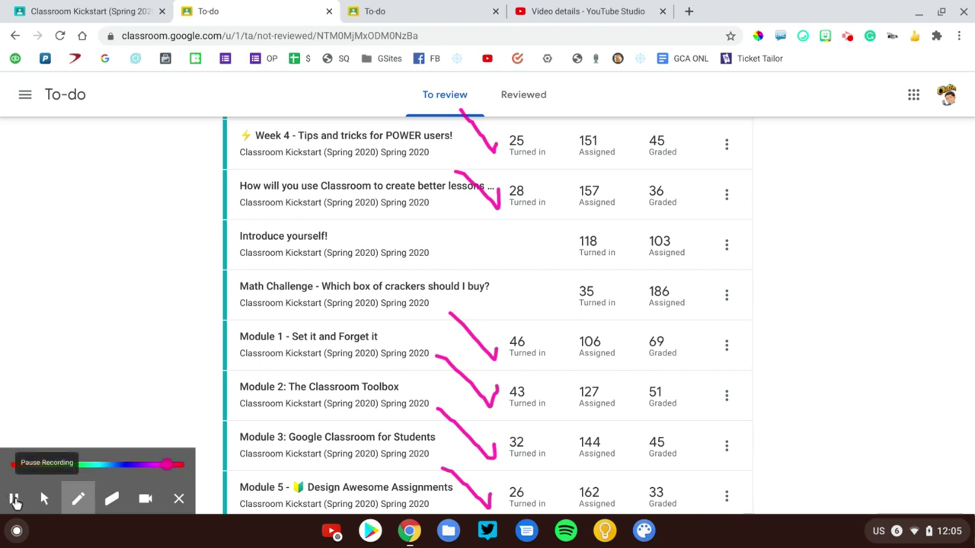
{"action": "left_click", "coordinate": [111, 499]}
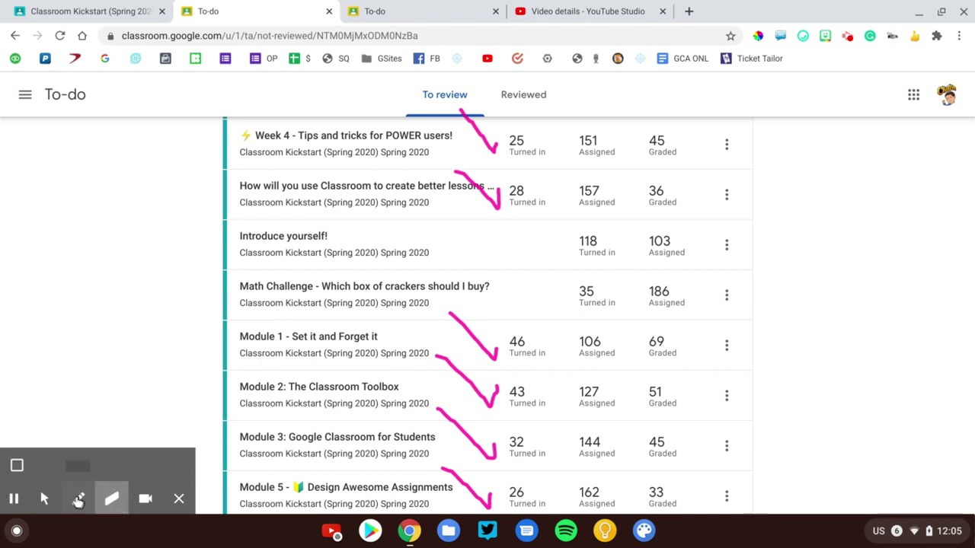
{"action": "left_click", "coordinate": [17, 467]}
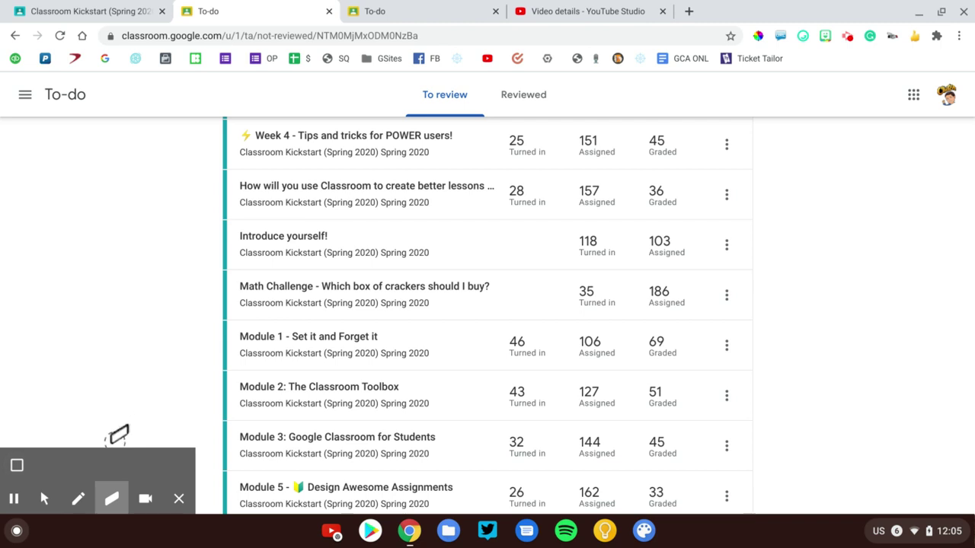
{"action": "left_click", "coordinate": [45, 499]}
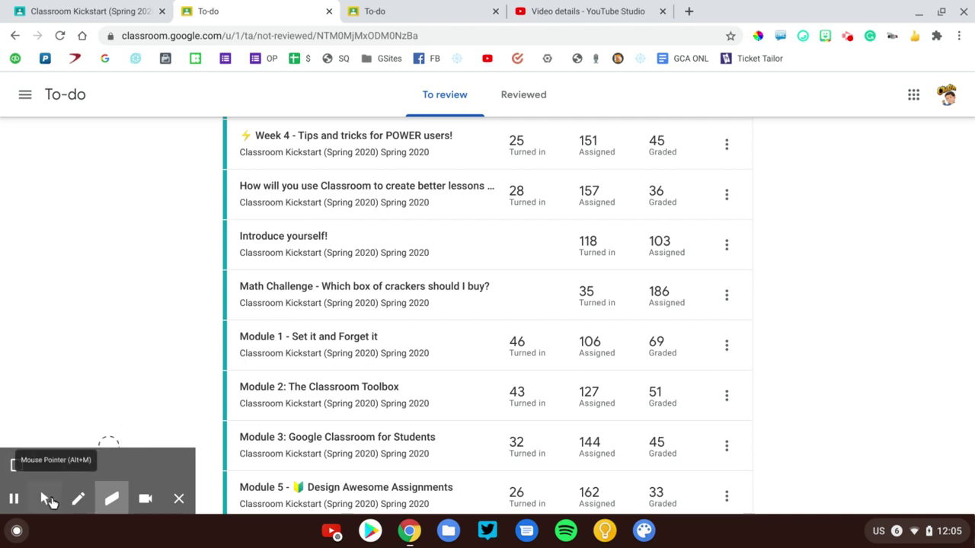
- Open the 25 turned-in submissions for Week 4 - Tips and tricks for POWER users!
{"action": "left_click", "coordinate": [518, 147]}
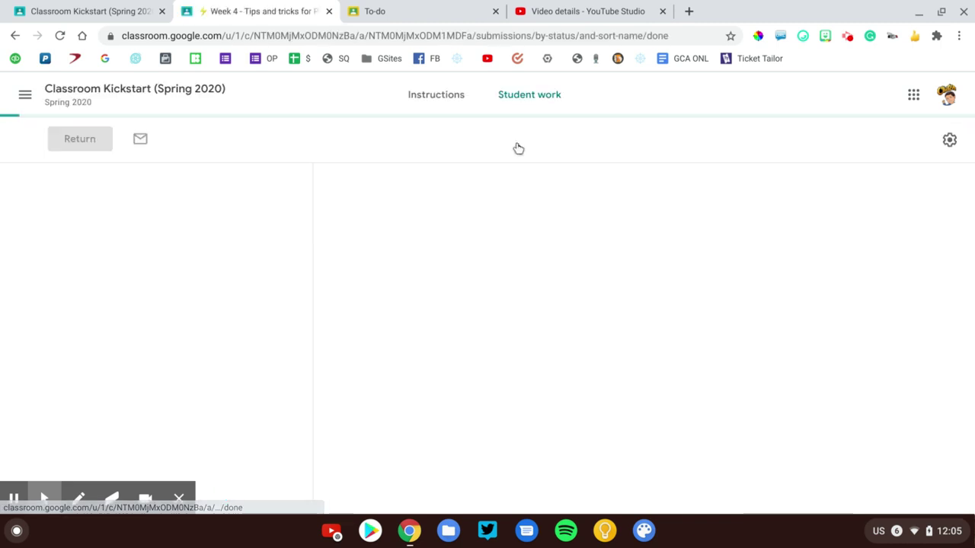